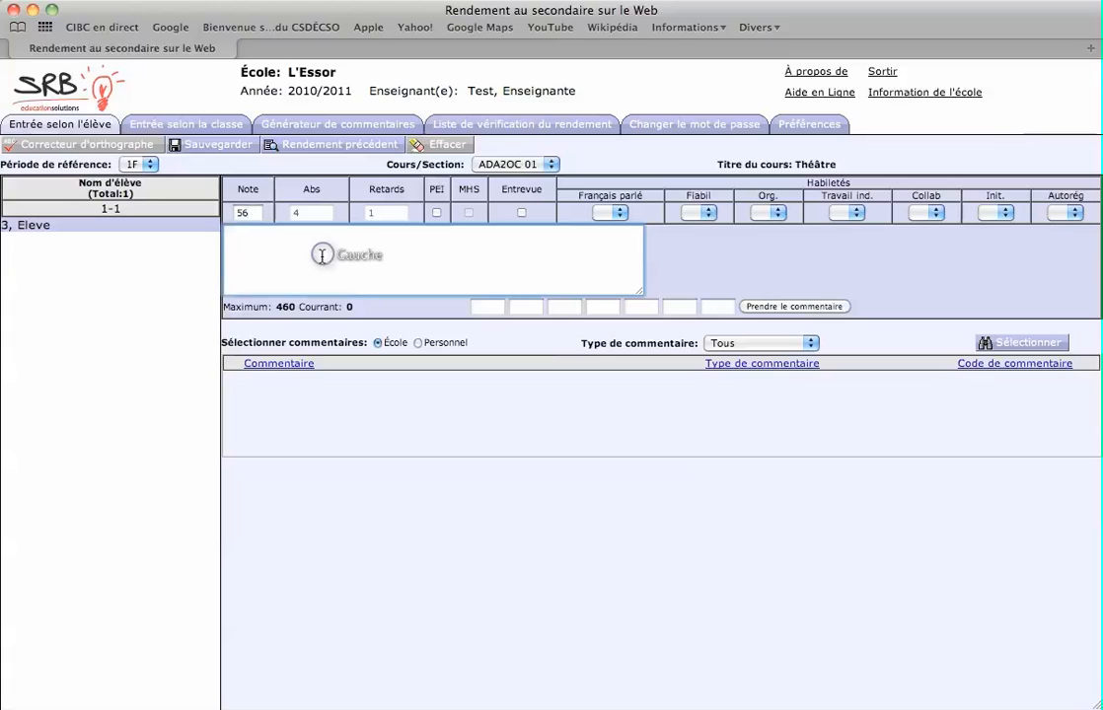
type("fjiofjdsofj")
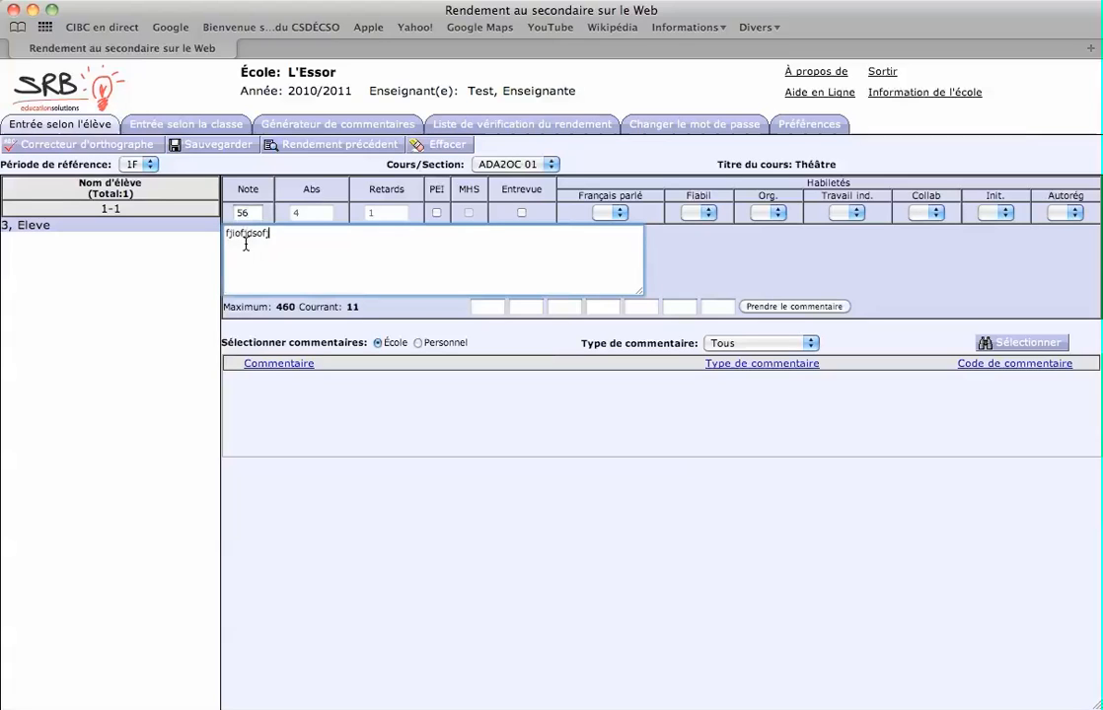
type(" jodsf sdoif jios joidsq ido sqi")
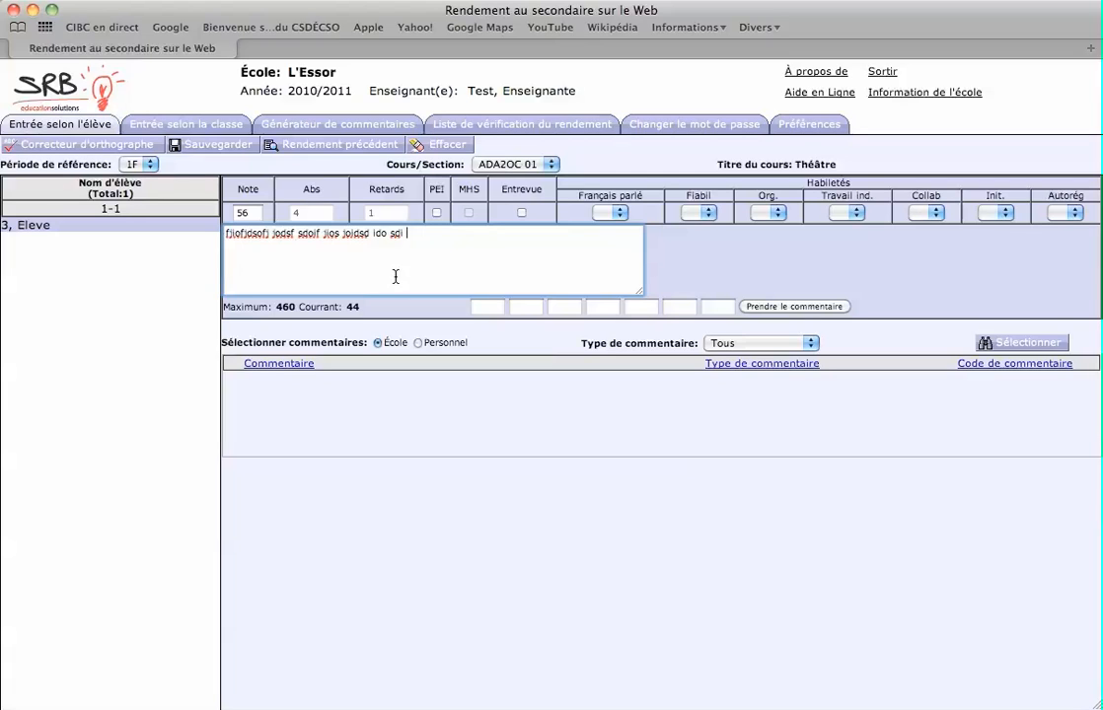
key("BackSpace")
key("BackSpace")
key("BackSpace")
key("BackSpace")
key("BackSpace")
key("BackSpace")
key("BackSpace")
key("BackSpace")
key("BackSpace")
key("BackSpace")
key("BackSpace")
key("BackSpace")
key("BackSpace")
key("BackSpace")
key("BackSpace")
key("BackSpace")
key("BackSpace")
key("BackSpace")
key("BackSpace")
key("BackSpace")
key("BackSpace")
key("BackSpace")
key("BackSpace")
key("BackSpace")
key("BackSpace")
key("BackSpace")
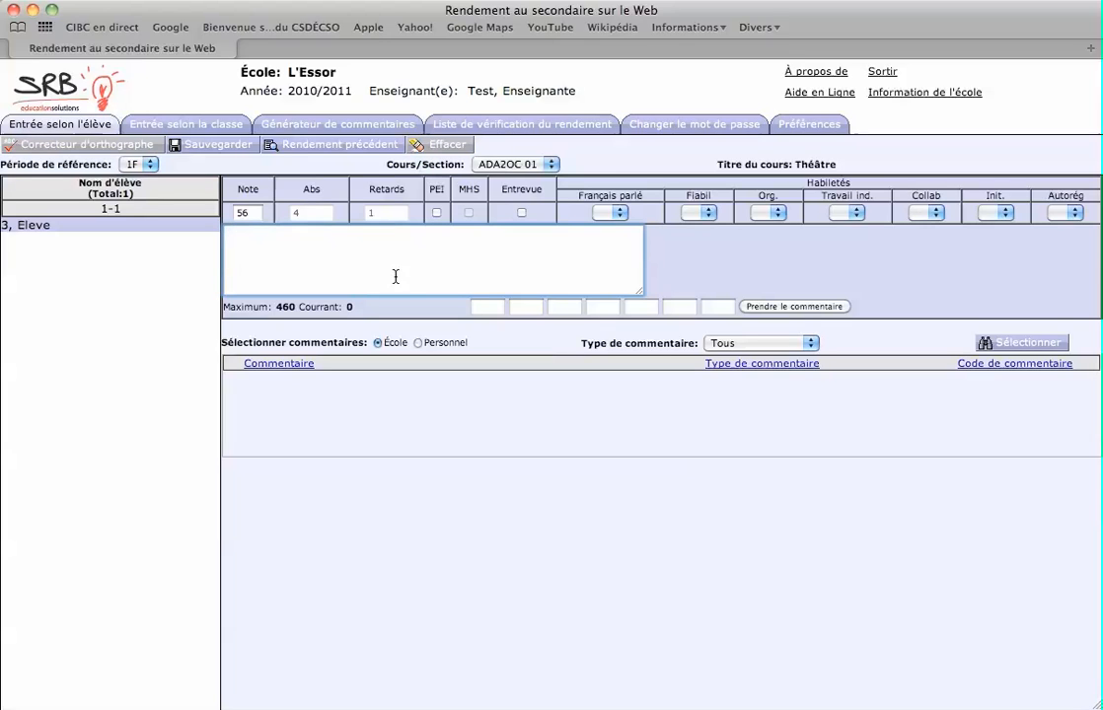
Step: Enter comment codes 345 and 346 and insert the corresponding comments into the student's comment box
left_click(496, 306)
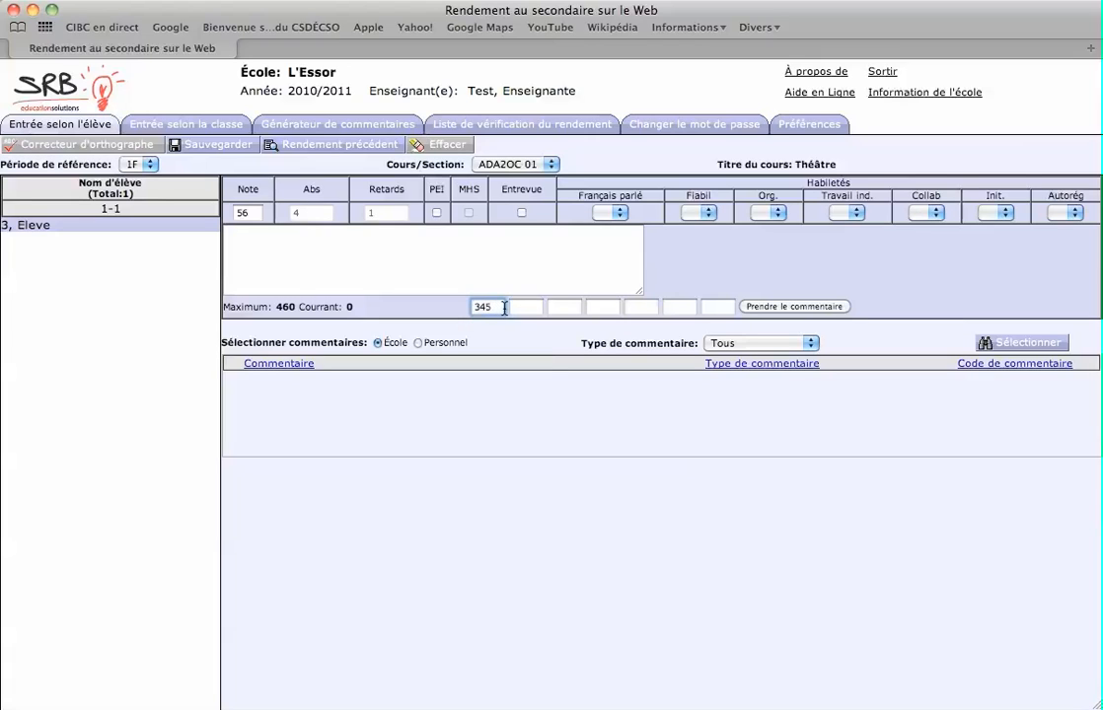
left_click(523, 307)
type("346")
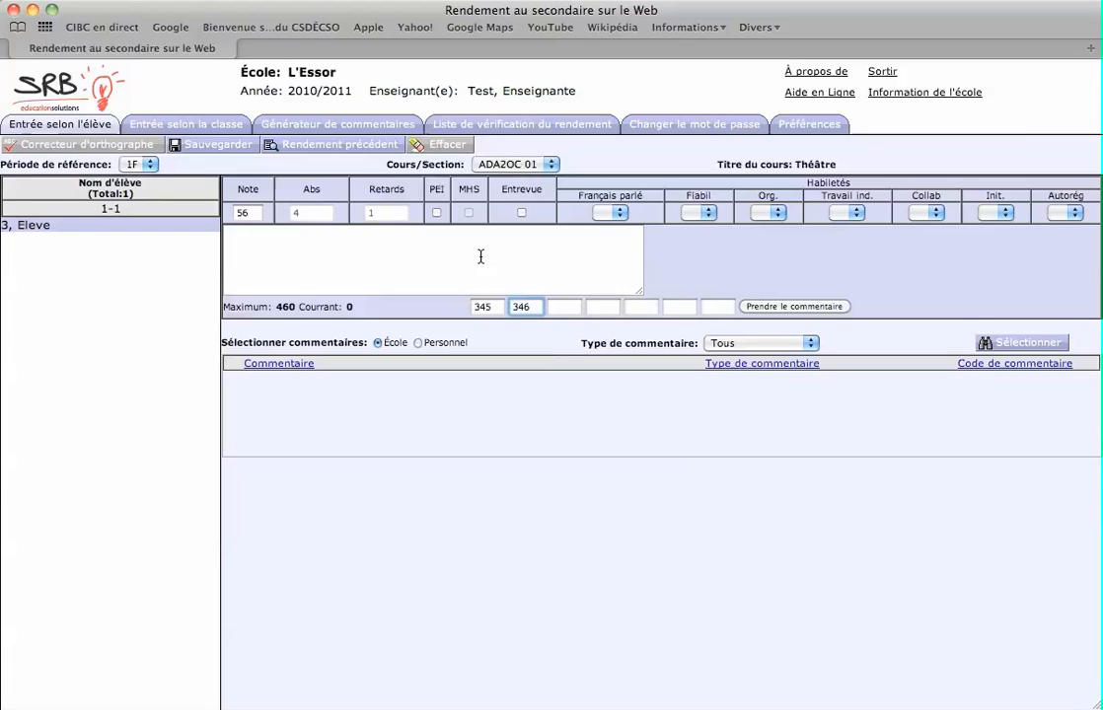
left_click(819, 307)
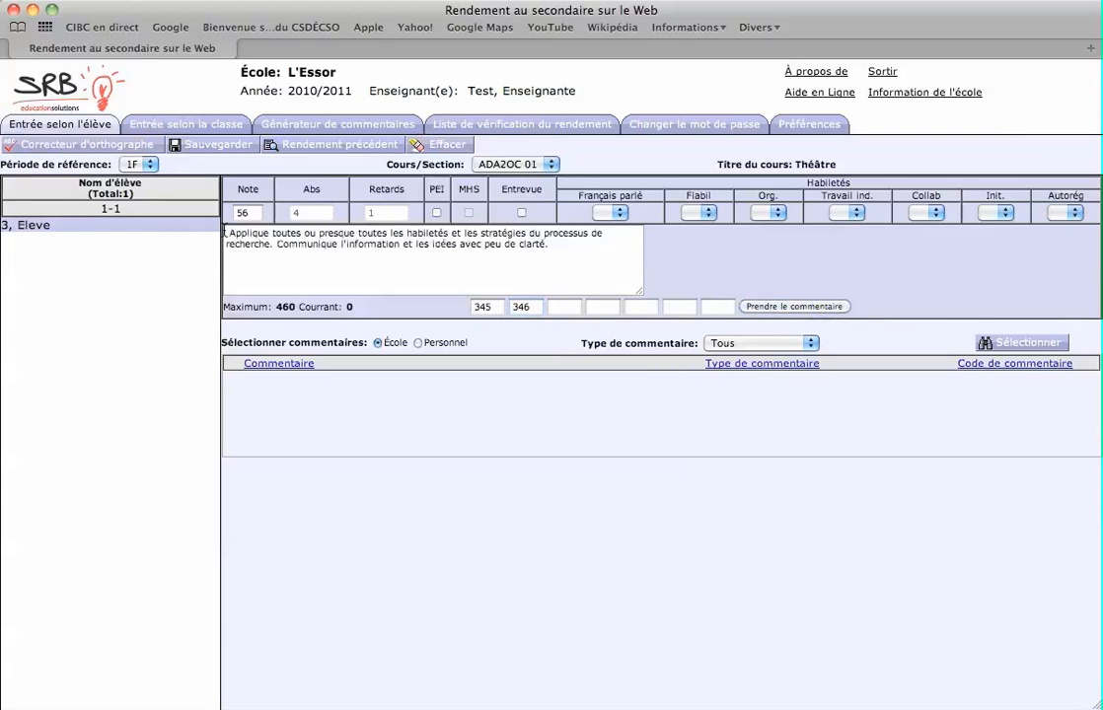
left_click(586, 242)
type("fijoi")
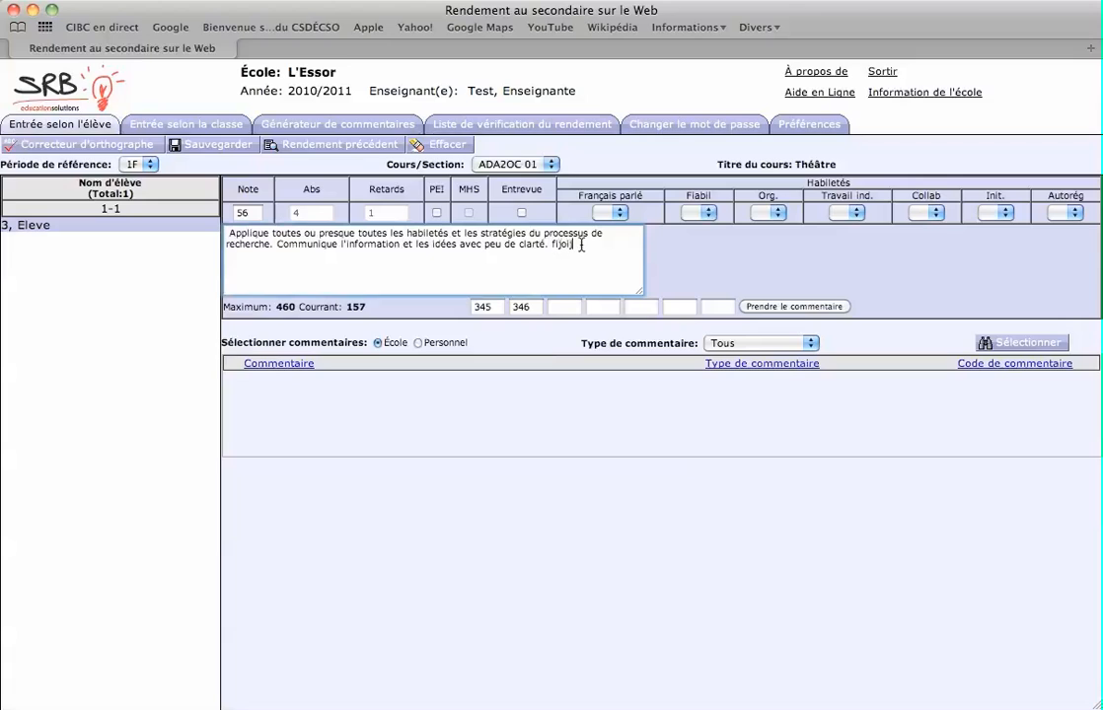
type("jjijojojoij")
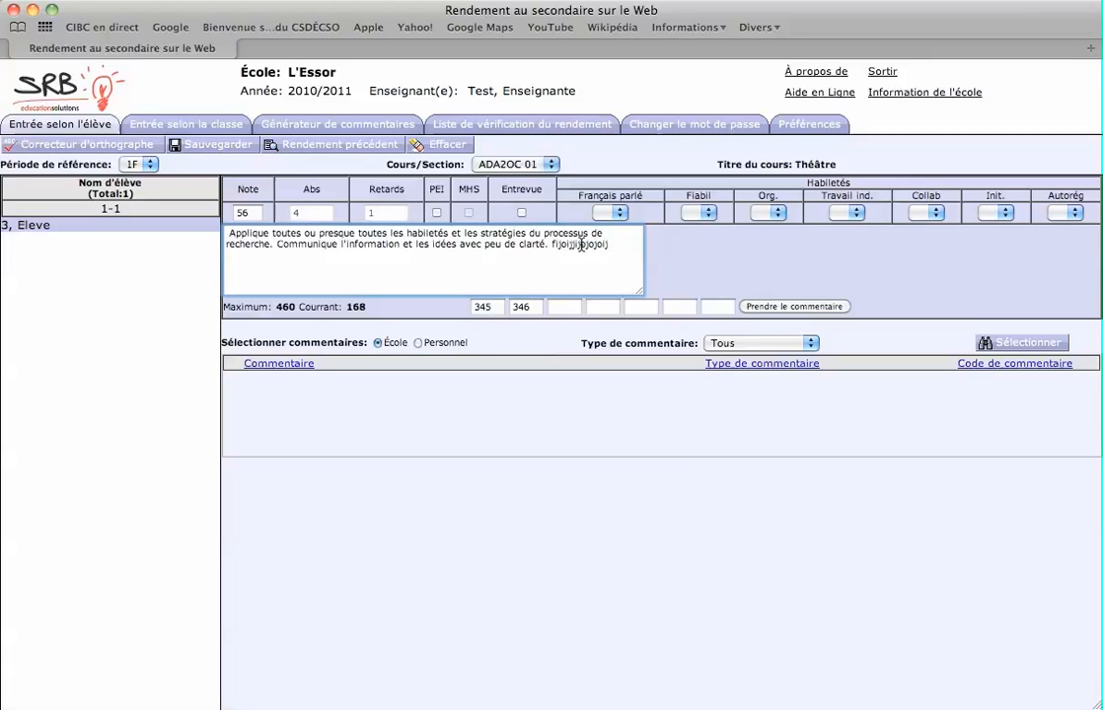
key("BackSpace")
key("BackSpace")
key("BackSpace")
key("BackSpace")
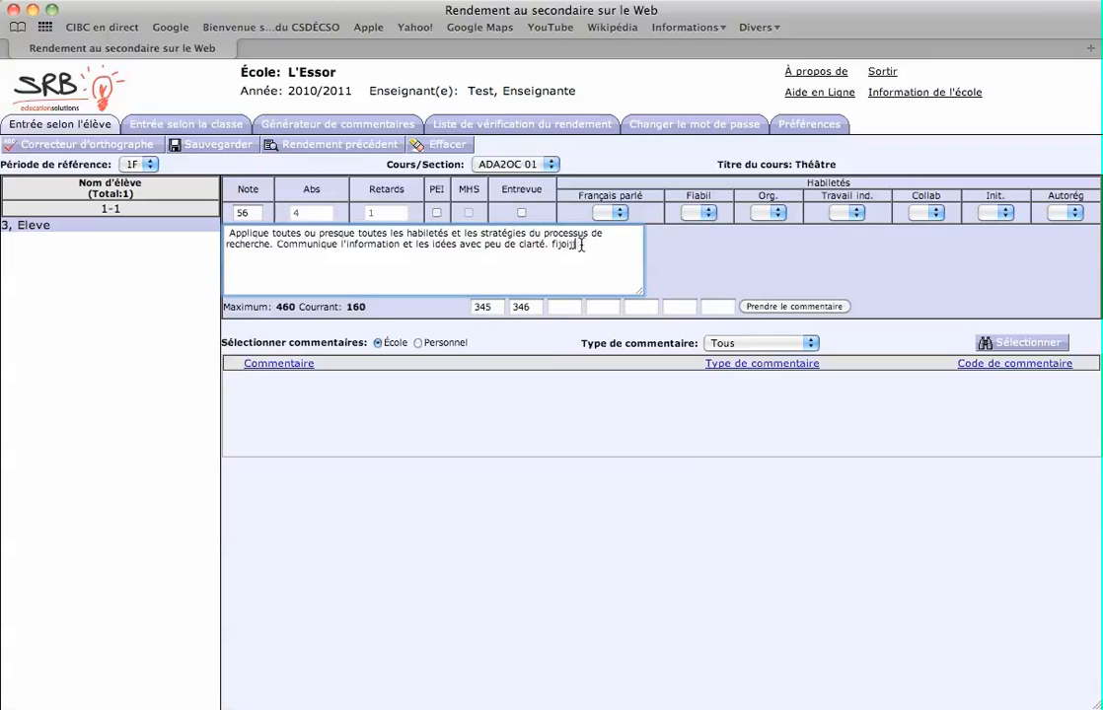
key("BackSpace")
key("BackSpace")
key("BackSpace")
key("BackSpace")
key("BackSpace")
key("BackSpace")
key("BackSpace")
left_click(435, 145)
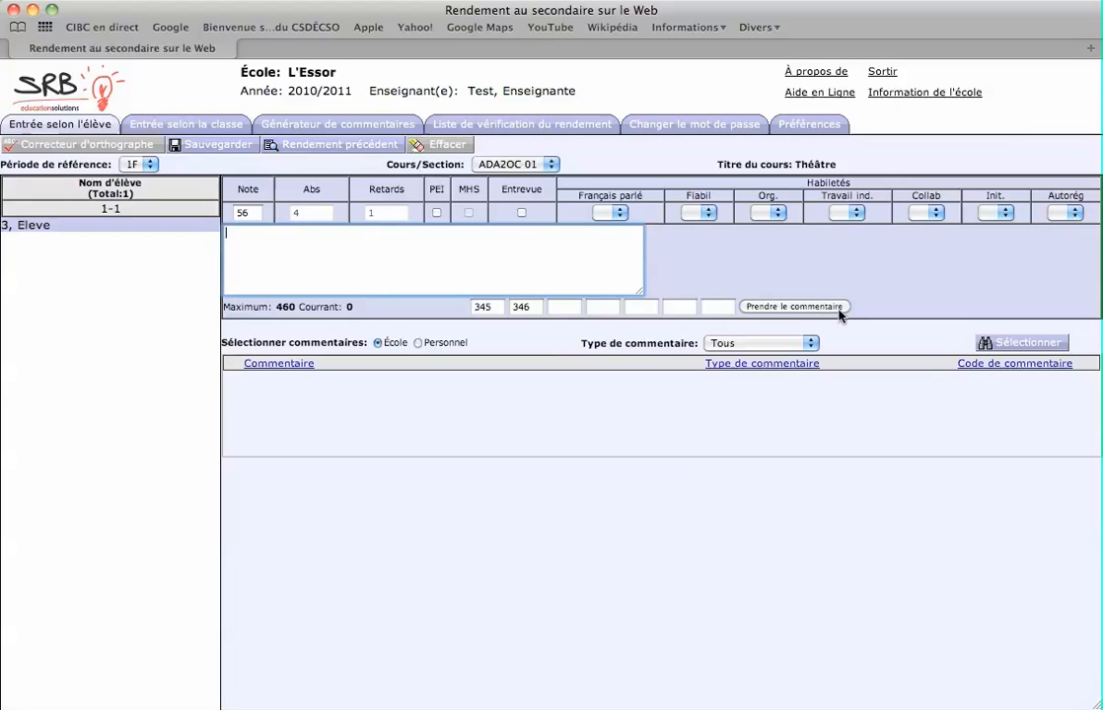
Step: Insert the comments for the entered codes into the comment box again and save the student's entry
left_click(785, 306)
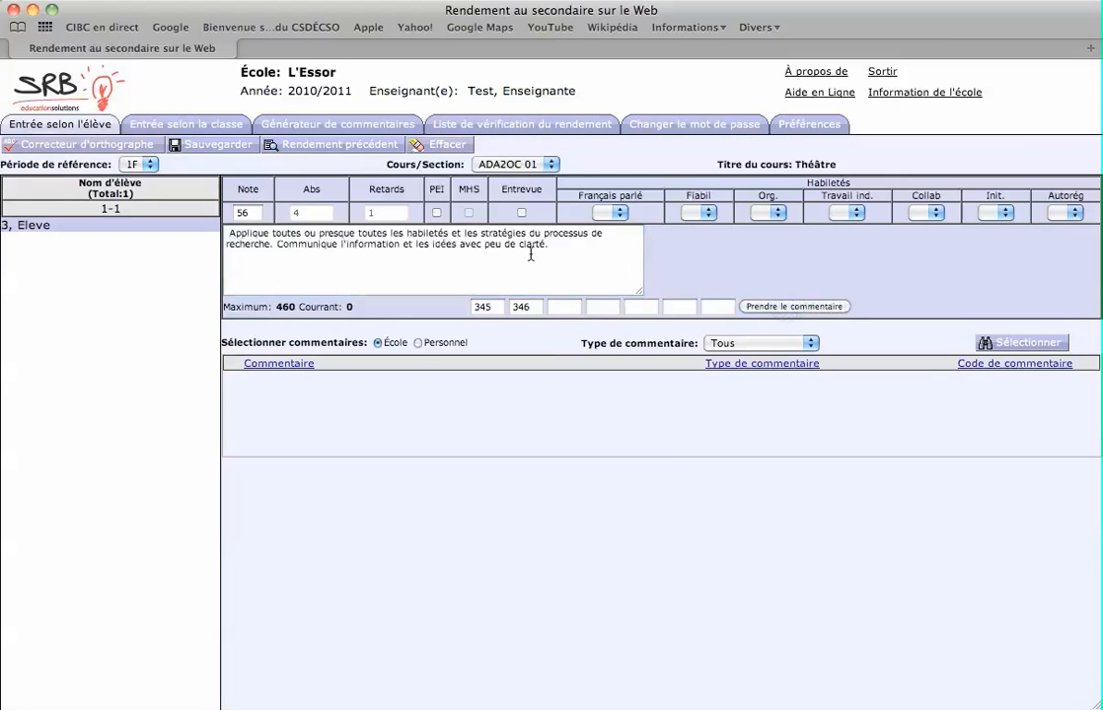
left_click(217, 145)
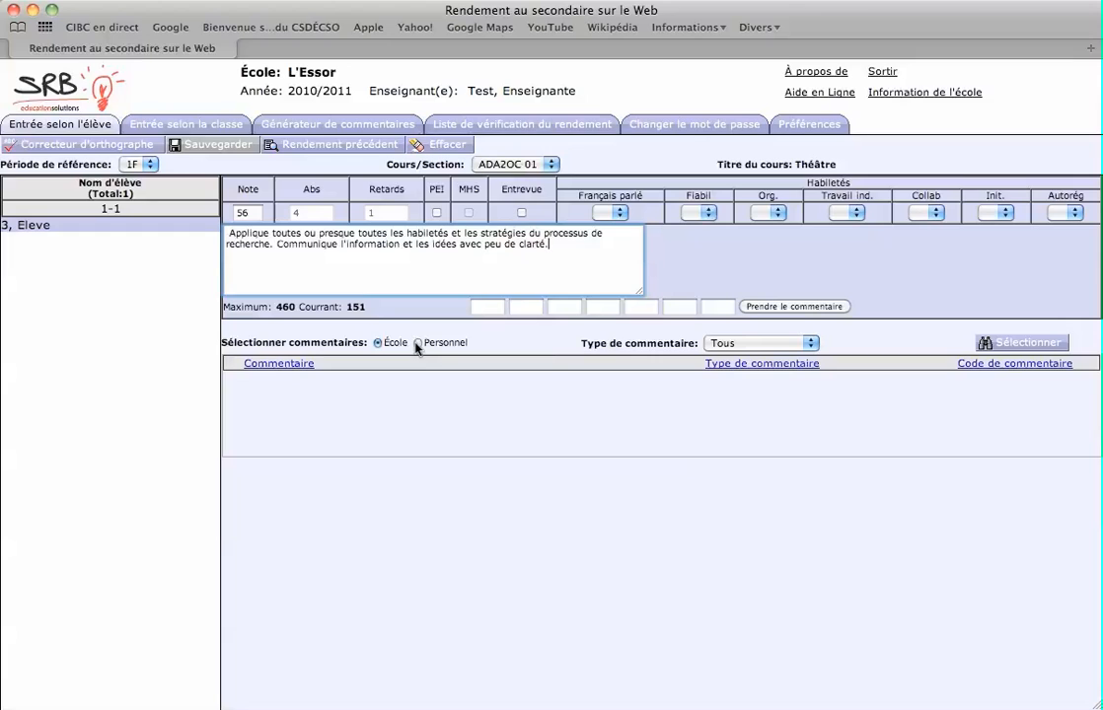
Step: Look up the personal comments with the comment type Tous
left_click(417, 344)
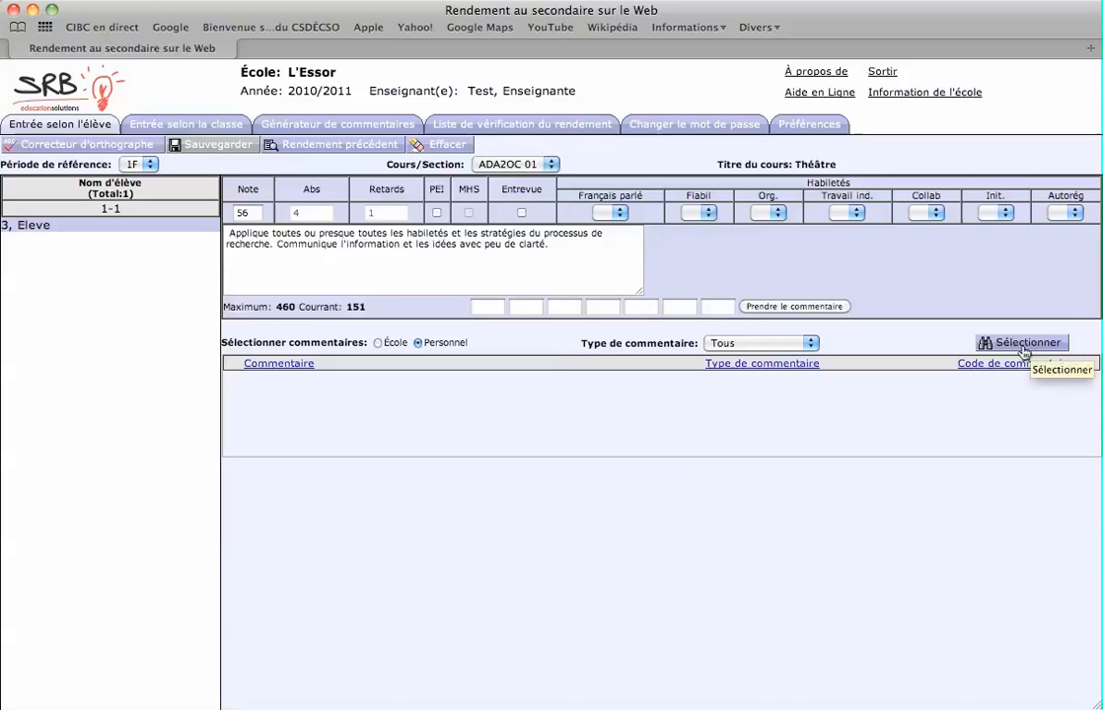
left_click(1024, 345)
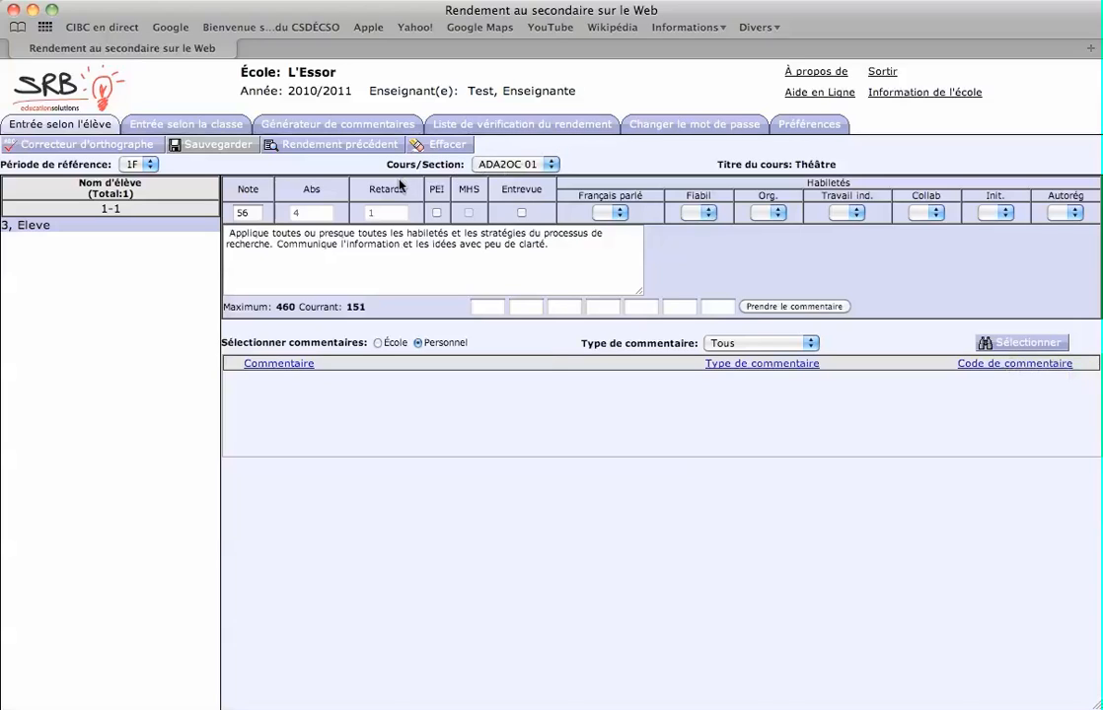
Step: Rate the student's skills as Français parlé T, Fiabil E, Org. S and Travail ind. T, and save the entry
left_click(602, 213)
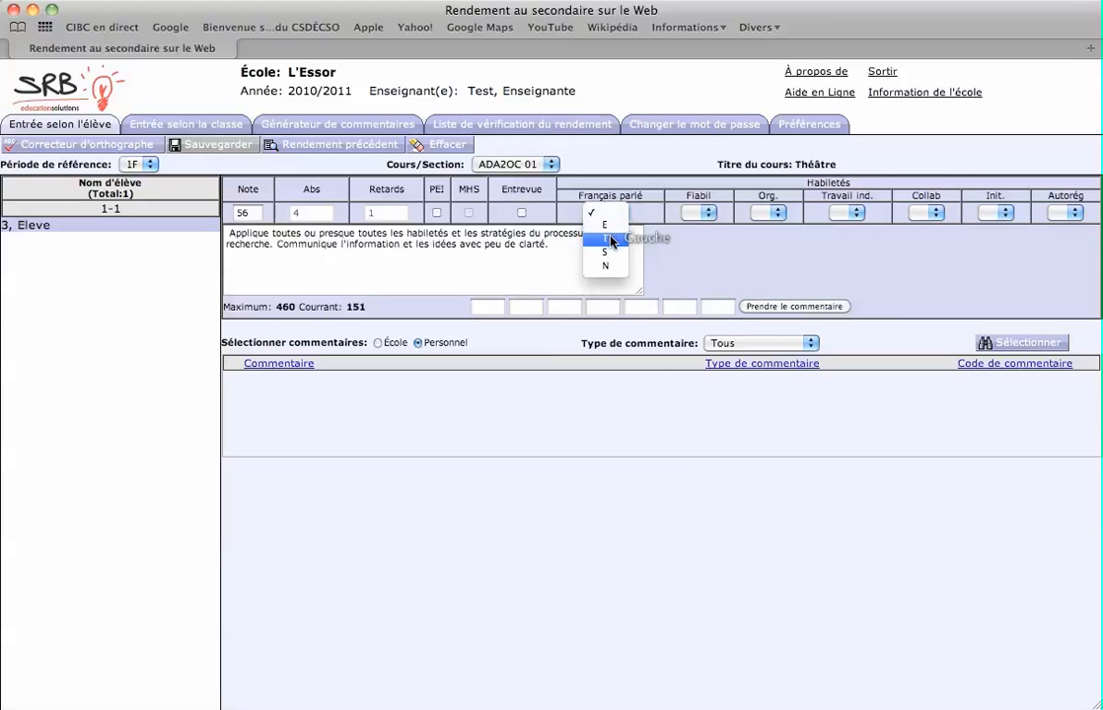
left_click(612, 240)
left_click(698, 212)
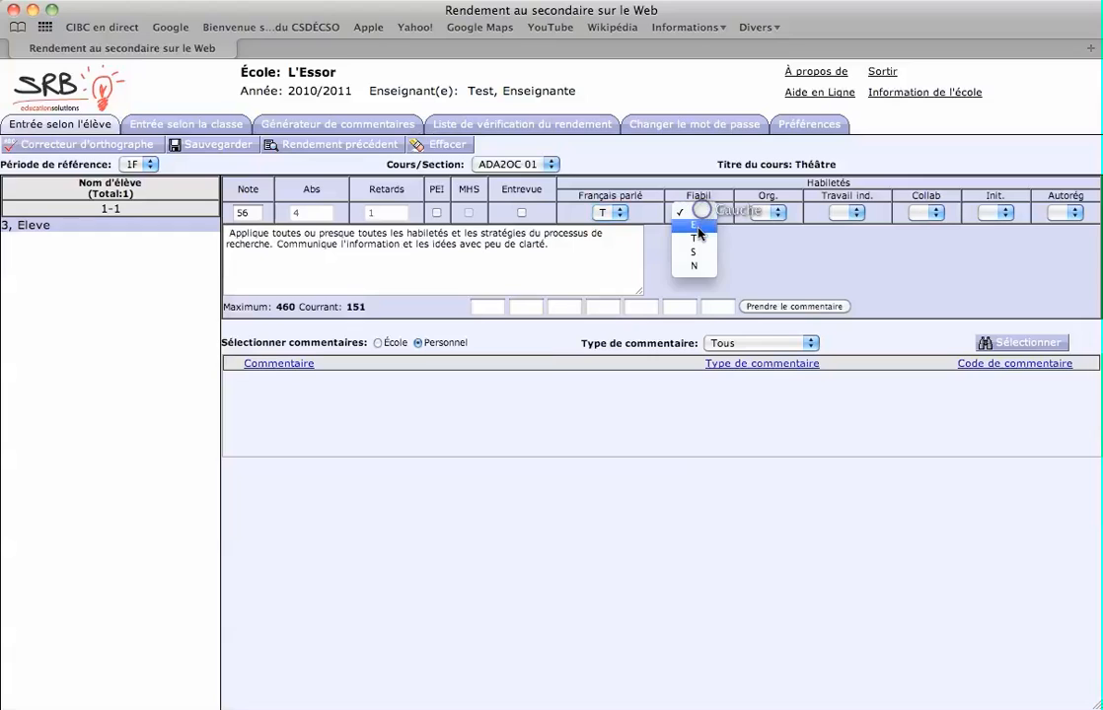
left_click(697, 226)
left_click(769, 213)
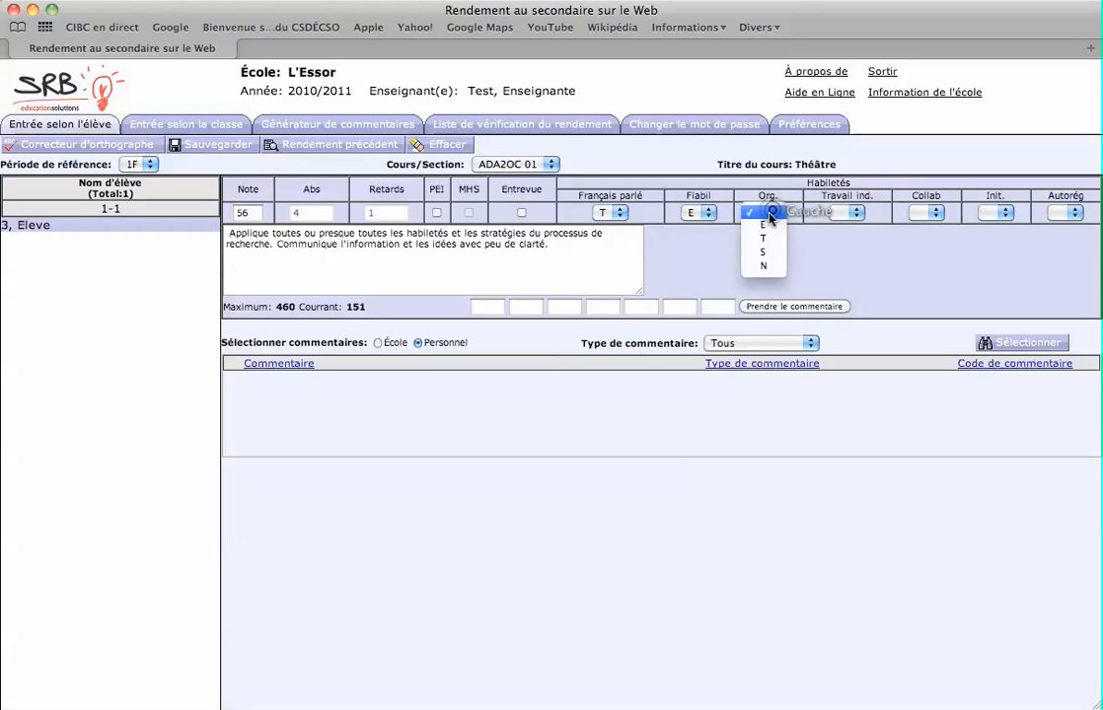
left_click(766, 251)
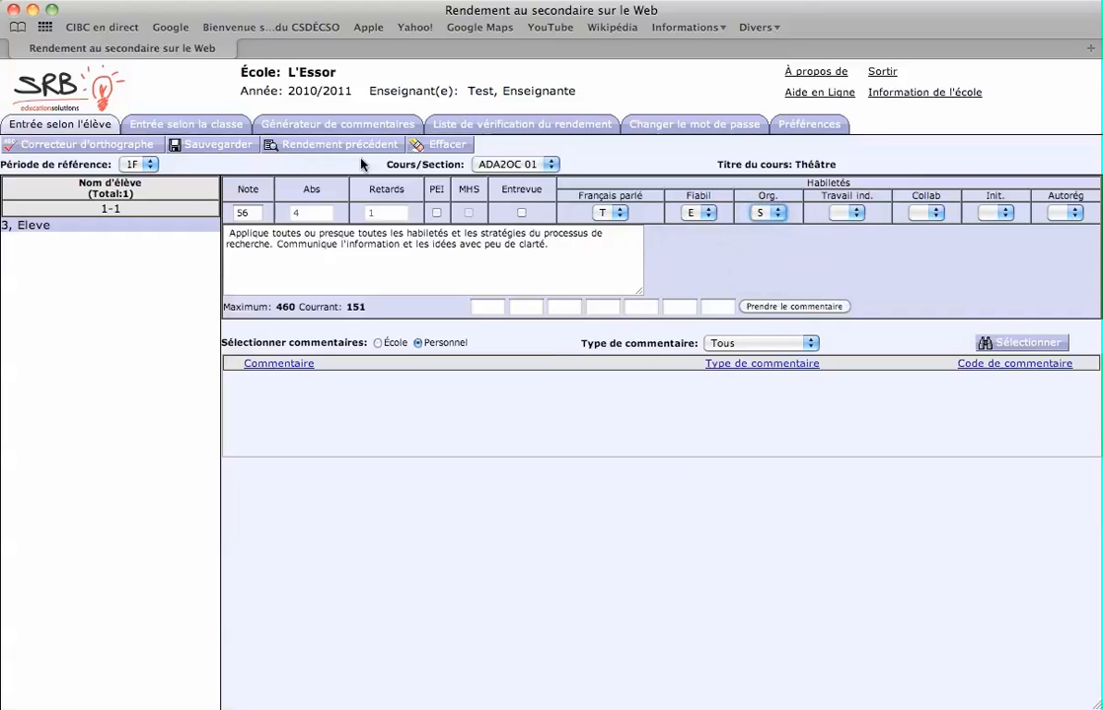
left_click(847, 212)
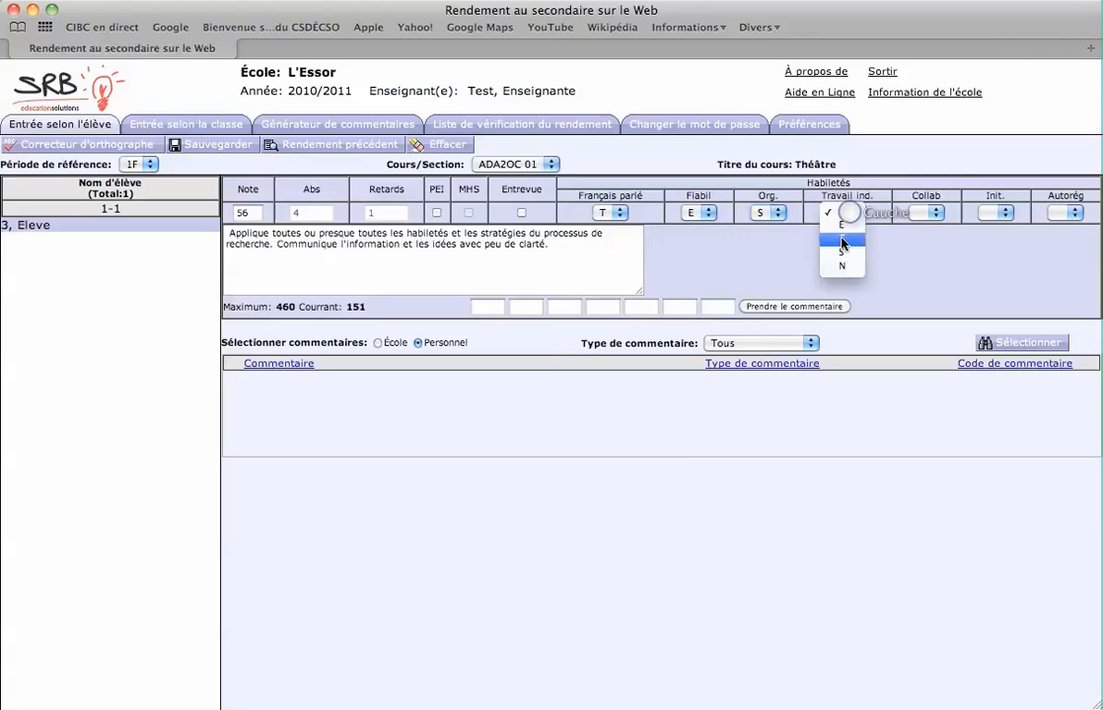
left_click(844, 239)
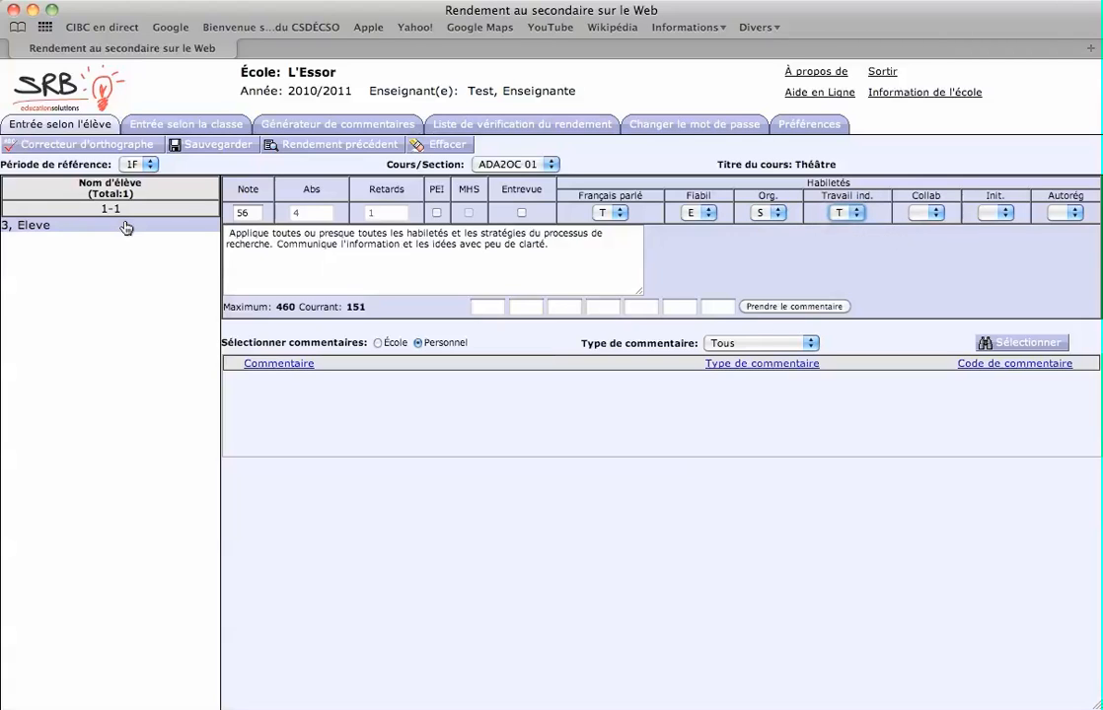
left_click(213, 145)
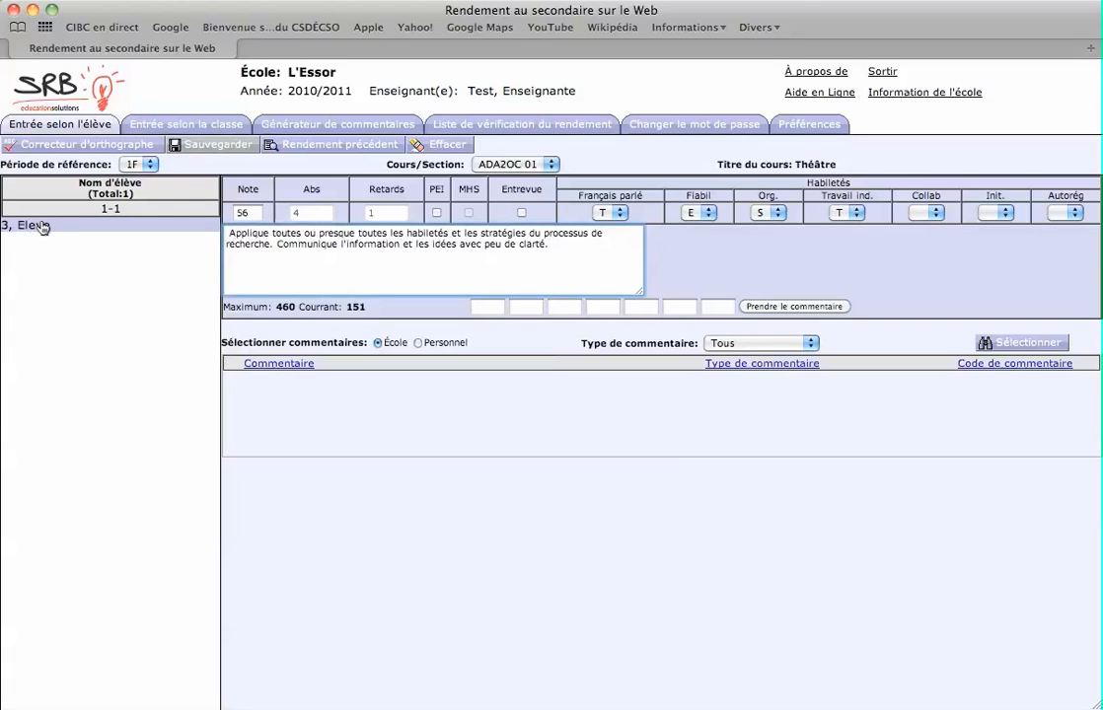
Step: Mark Entrevue and PEI for the student, and switch to entry by class while saving the changes
left_click(328, 265)
left_click(519, 214)
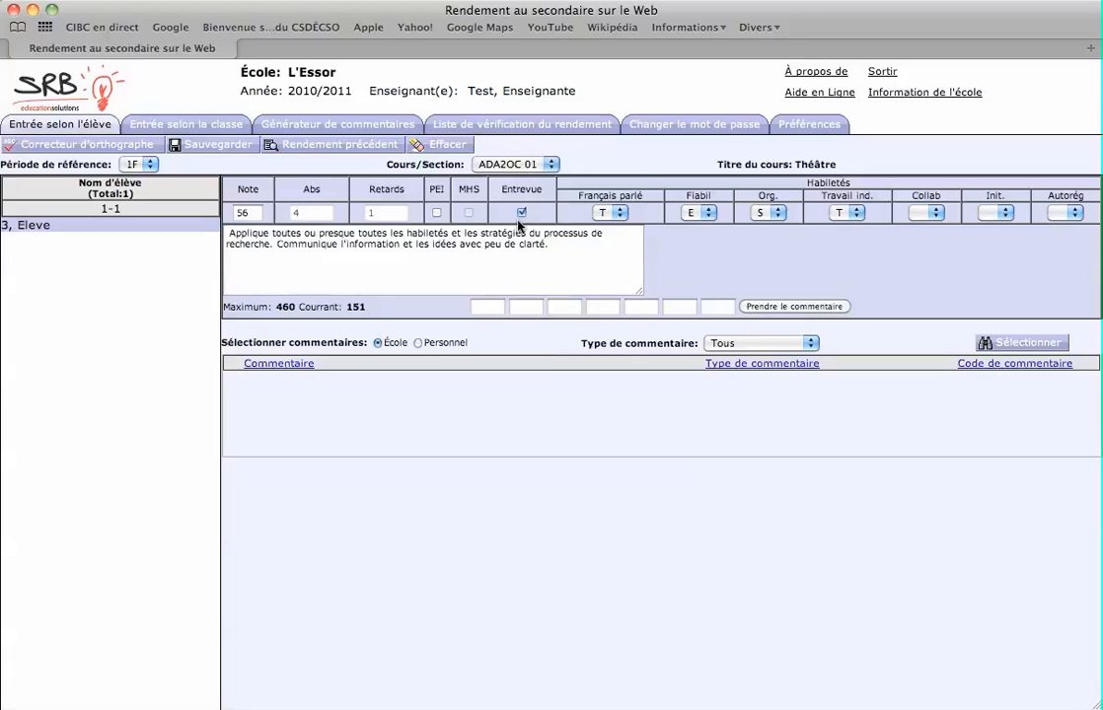
left_click(440, 213)
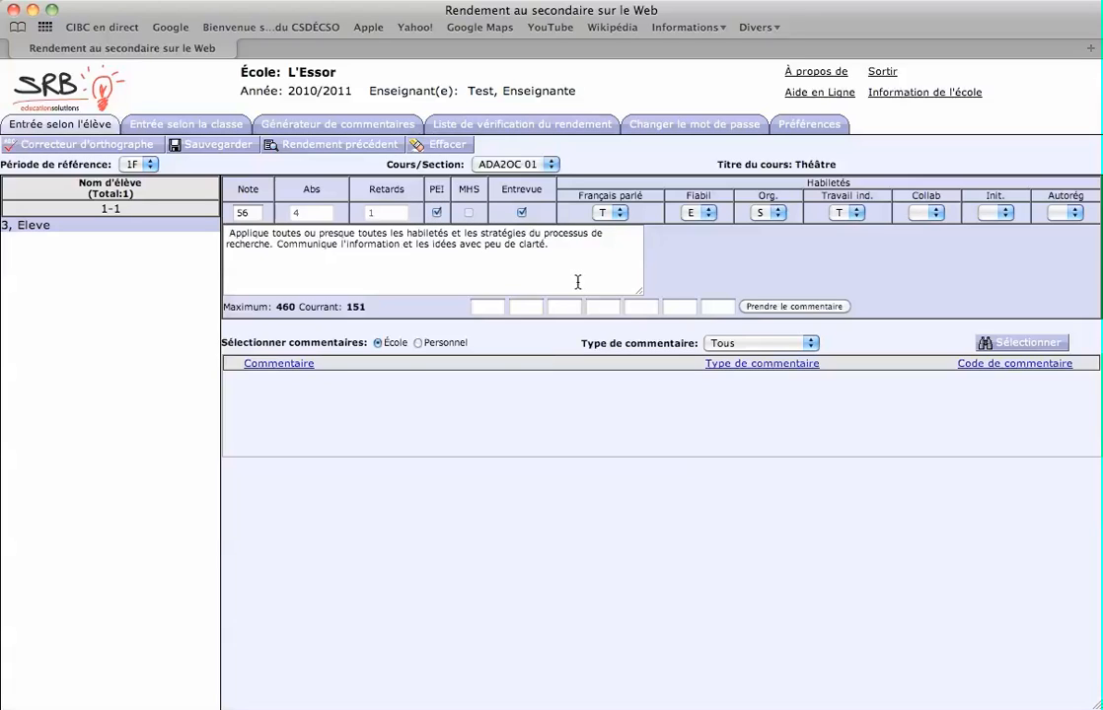
left_click(148, 128)
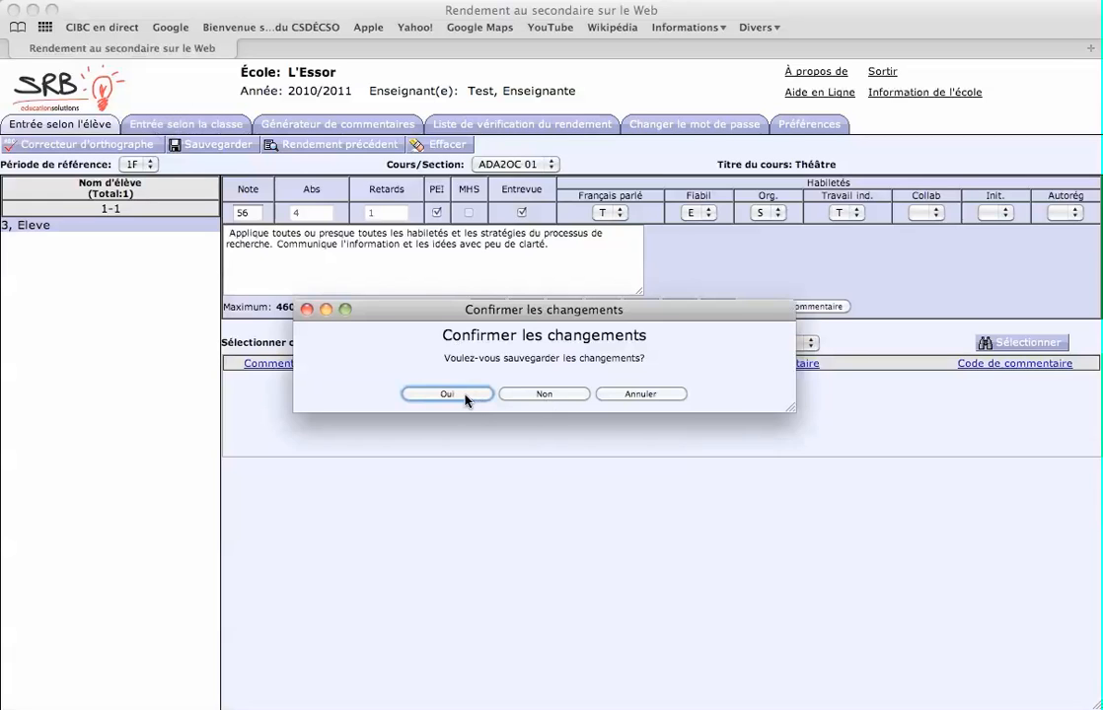
left_click(449, 394)
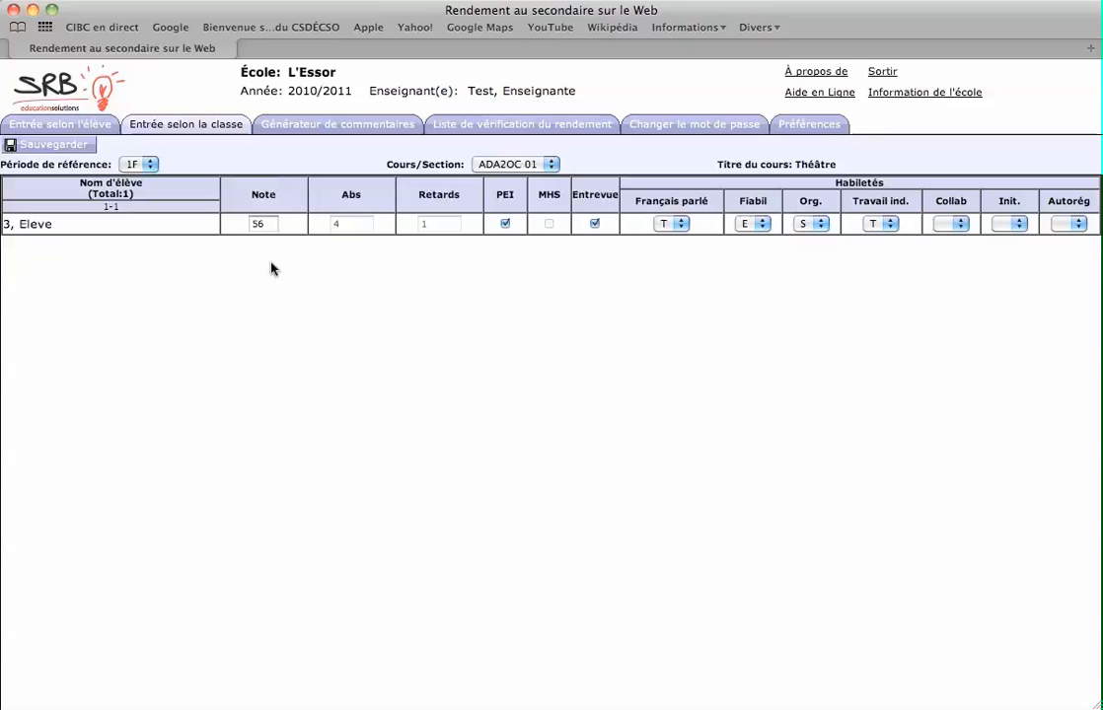
Step: View course section ADD3MC 02, and change the section to AMU3MC 01
left_click(517, 164)
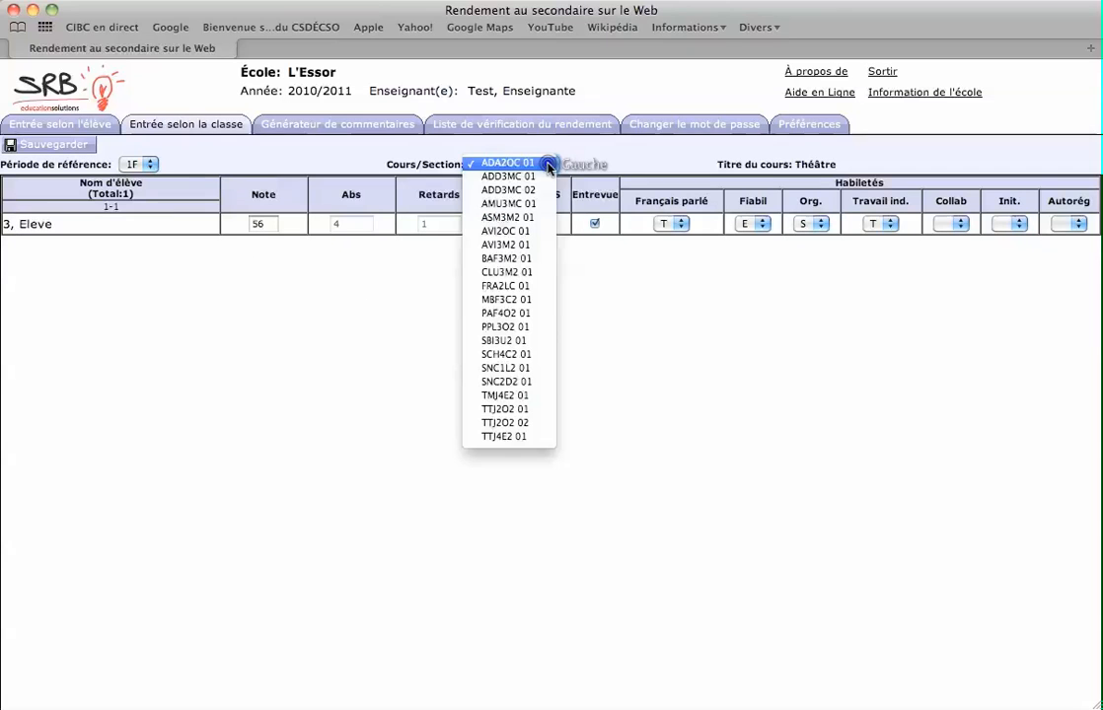
left_click(527, 188)
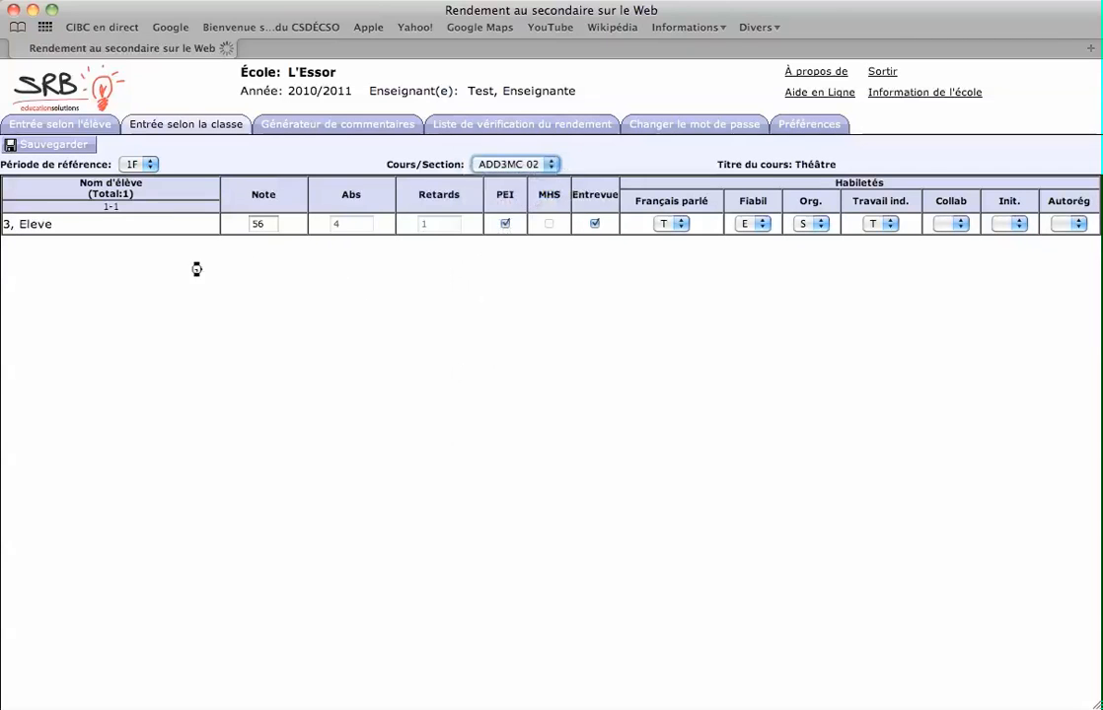
left_click(554, 163)
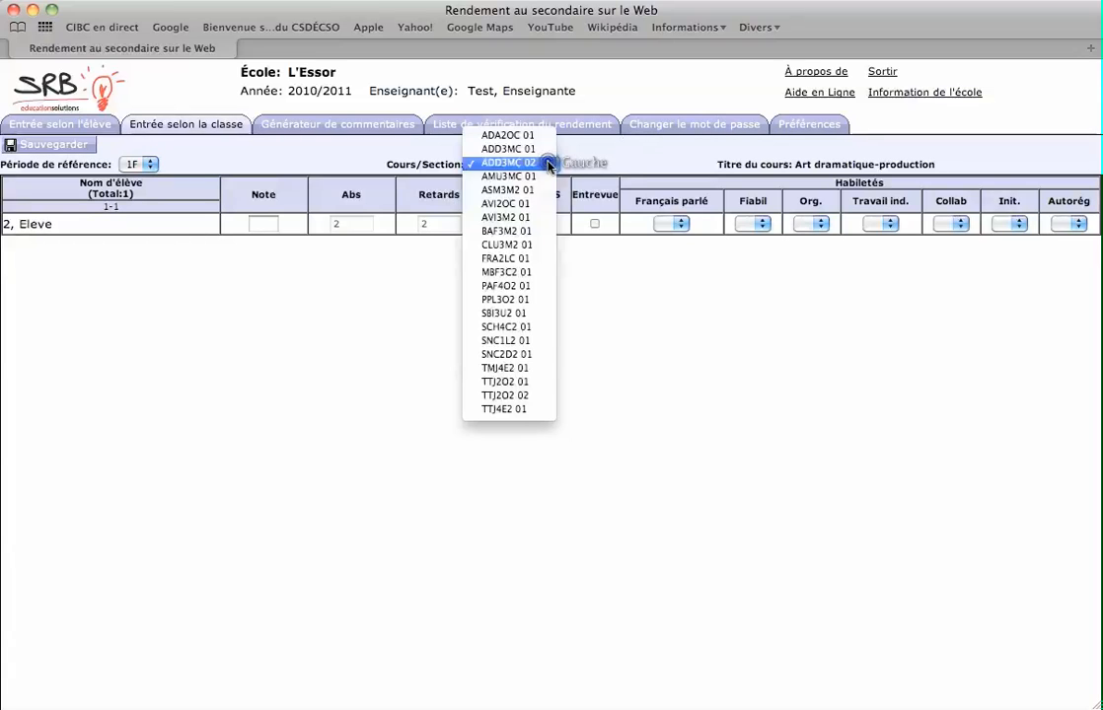
left_click(508, 187)
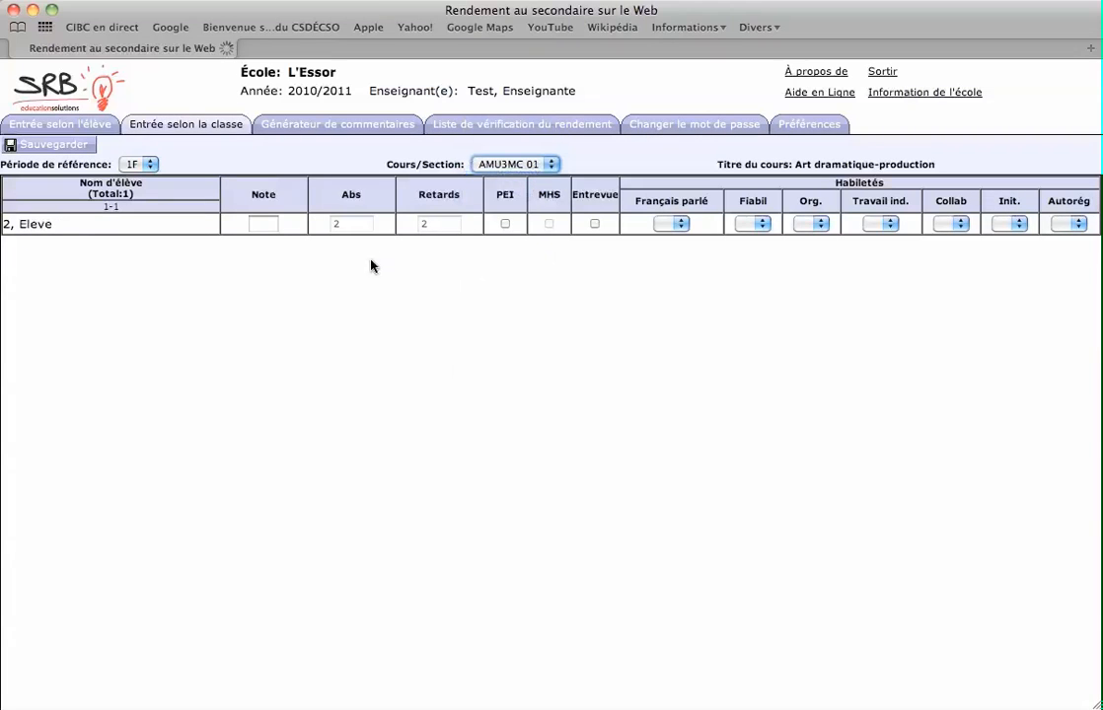
Step: Enter a mark of 67 for the first student and 56 for the second student
left_click(268, 224)
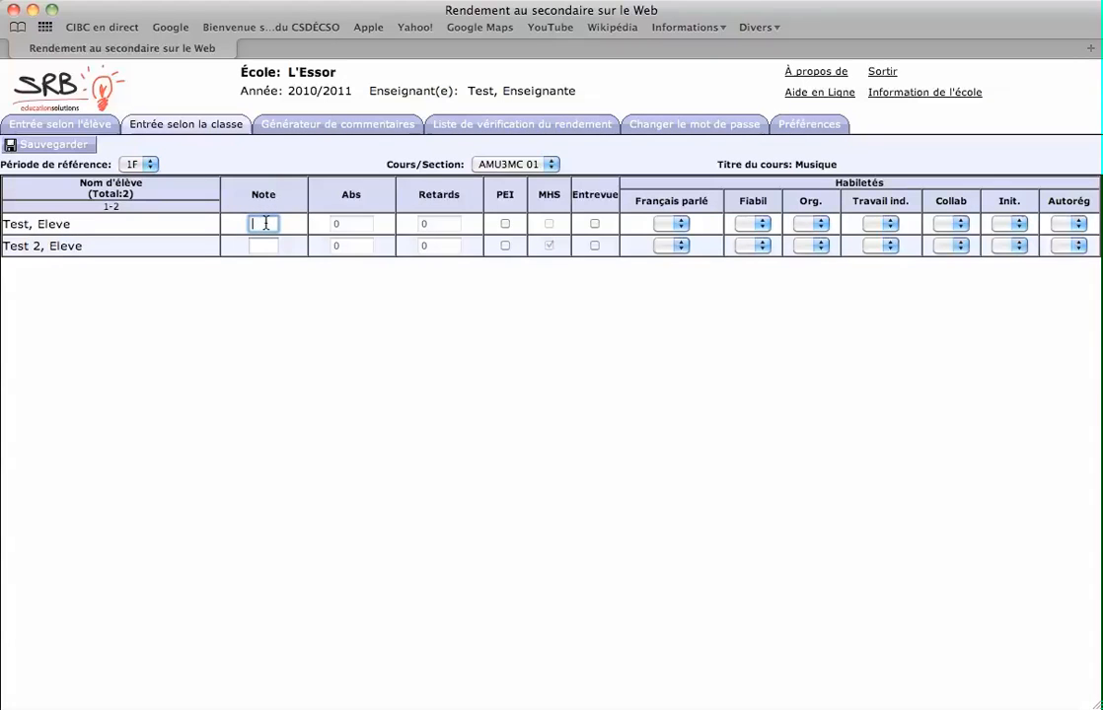
type("67")
left_click(258, 245)
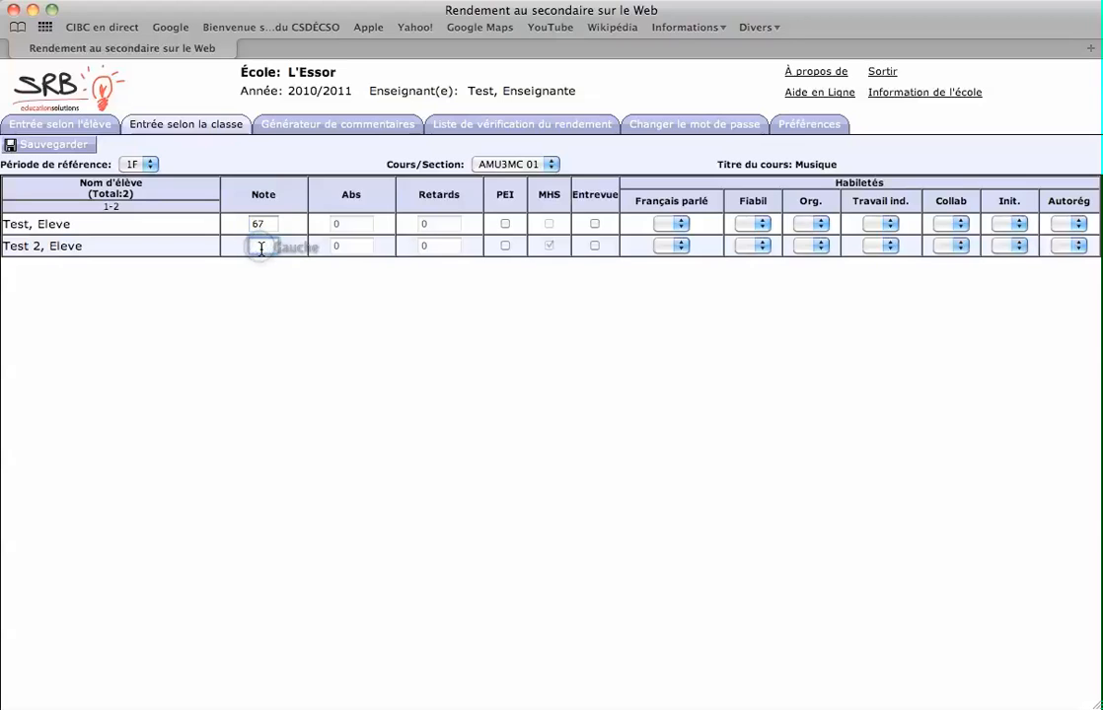
type("56")
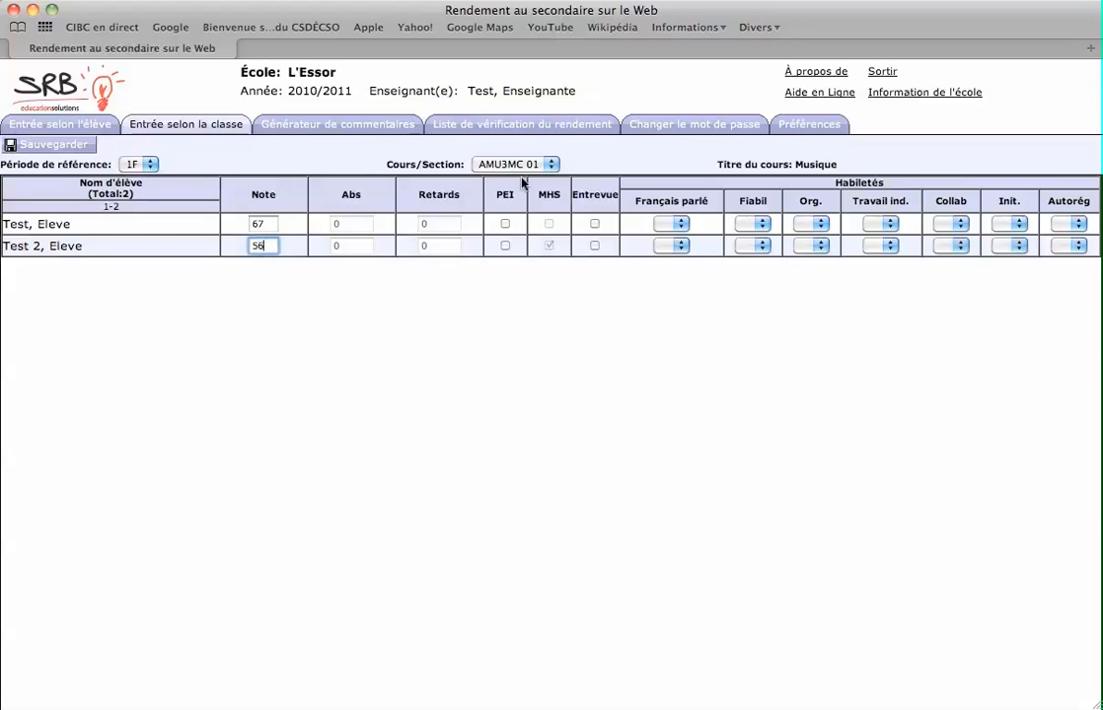
Step: Rate the first student's skills as Français parlé T, Fiabil S and Org. E, and save the class entries
left_click(680, 224)
left_click(671, 249)
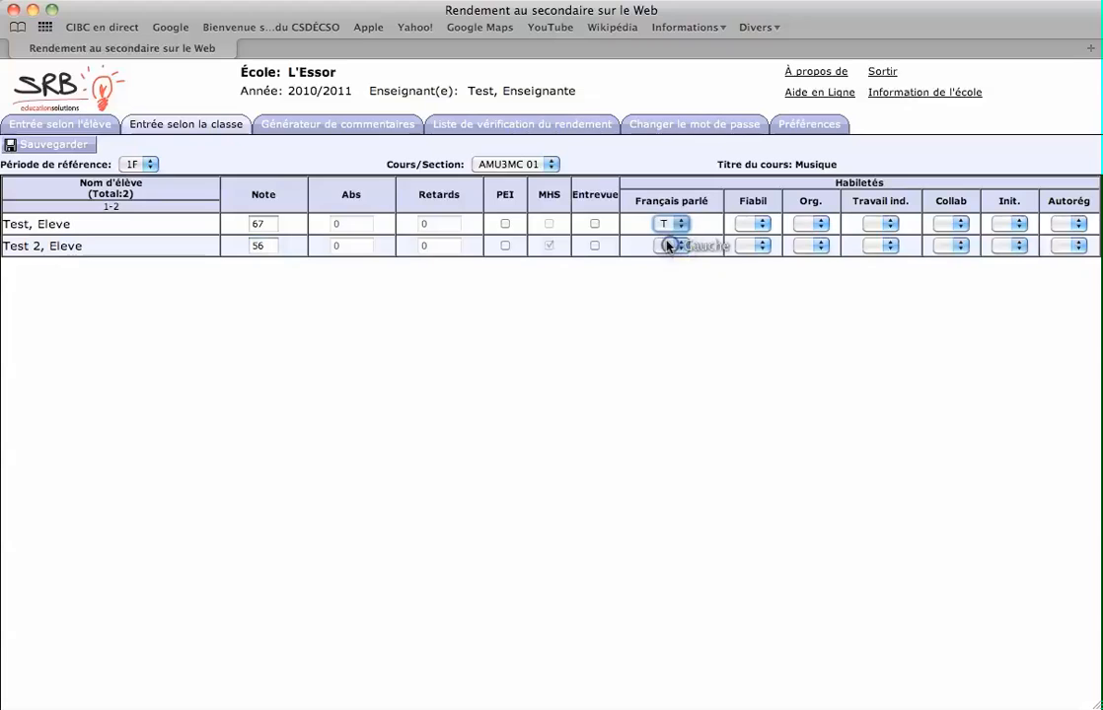
left_click(758, 225)
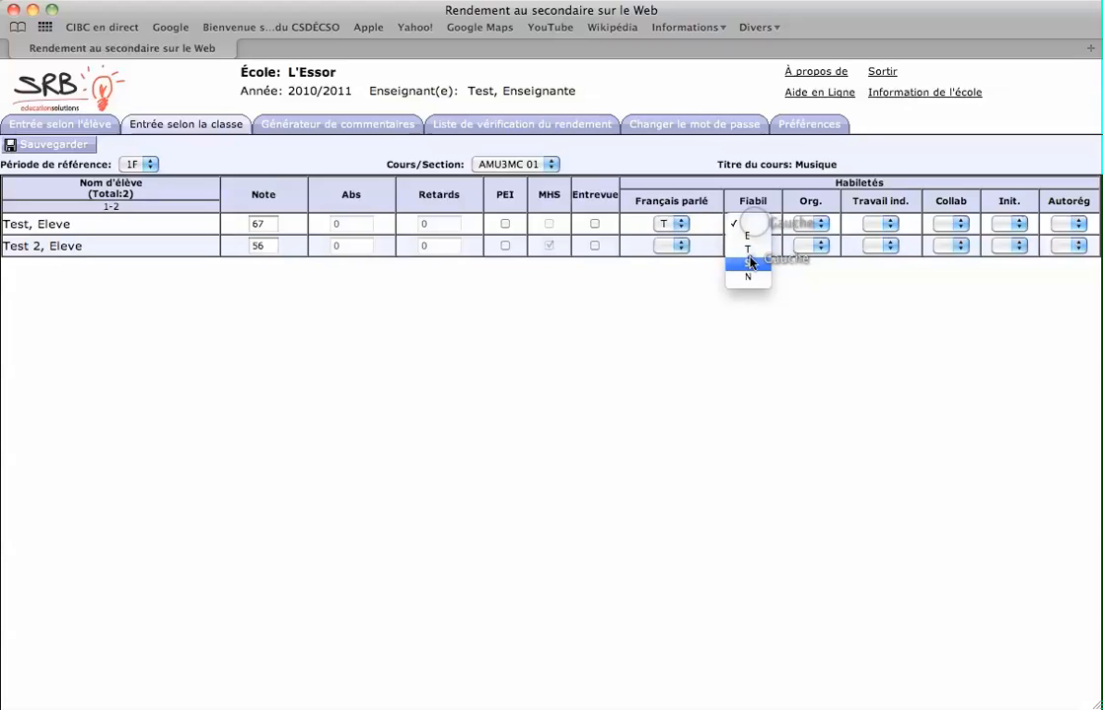
left_click(742, 263)
left_click(818, 226)
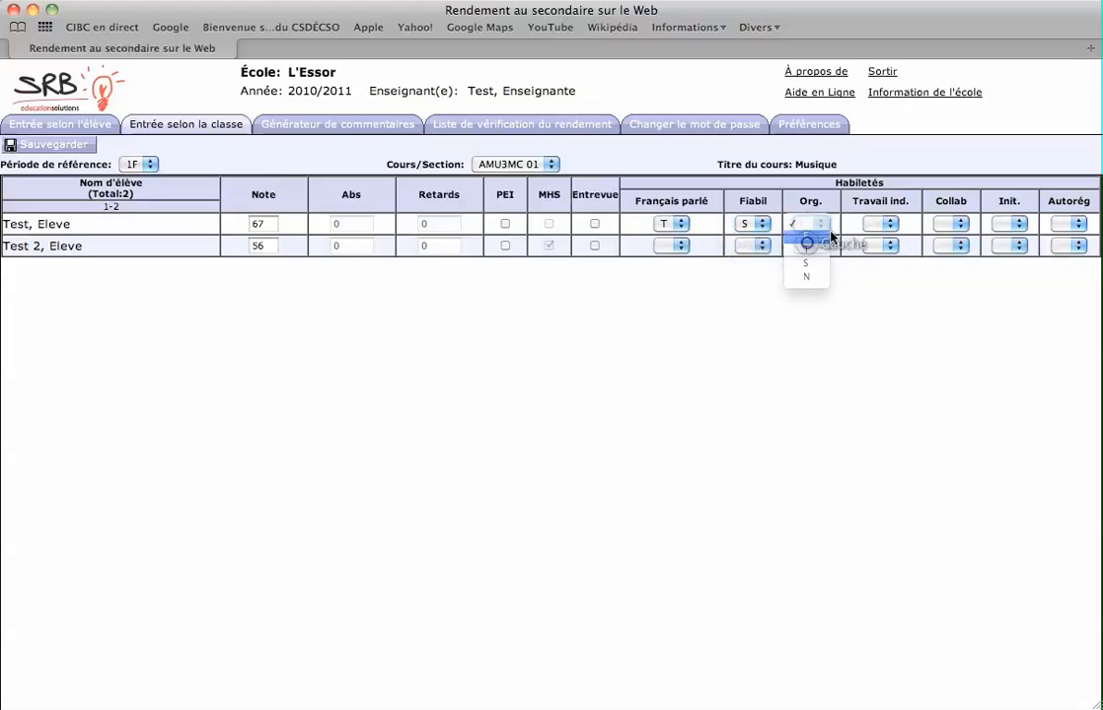
left_click(812, 238)
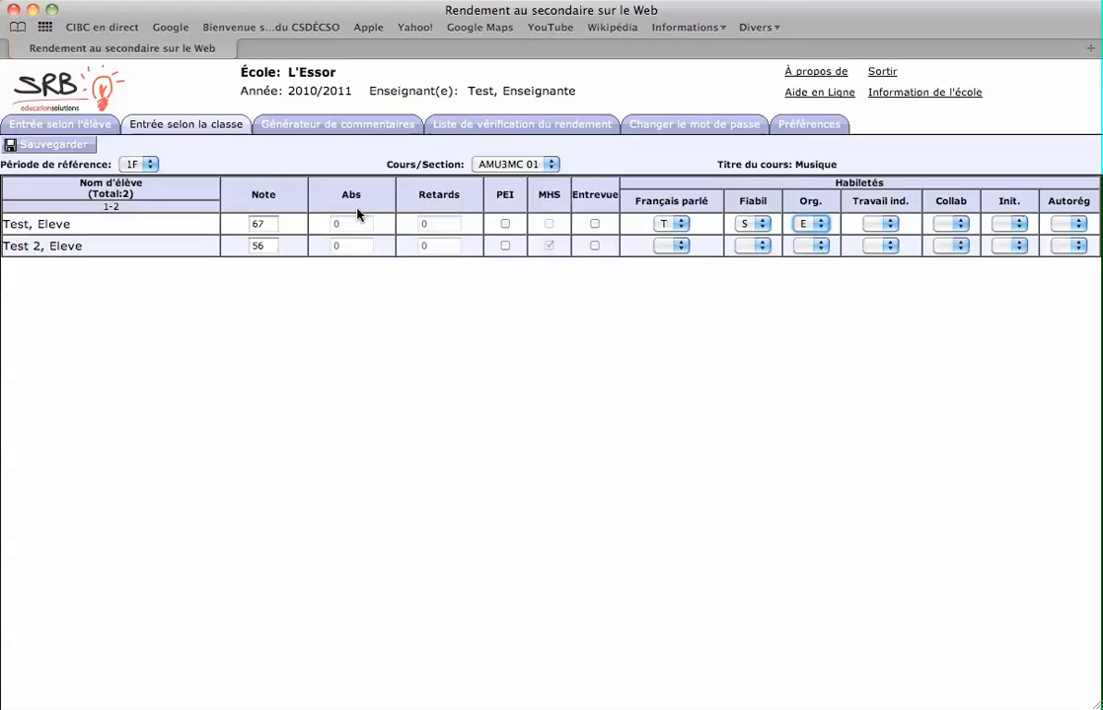
left_click(44, 148)
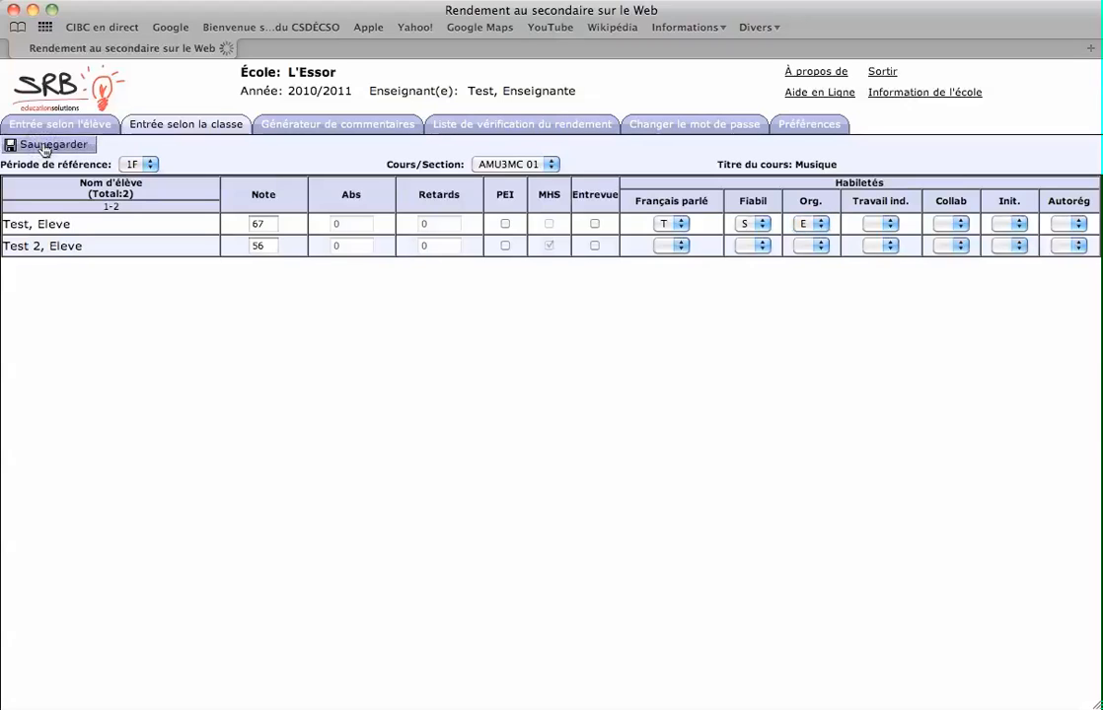